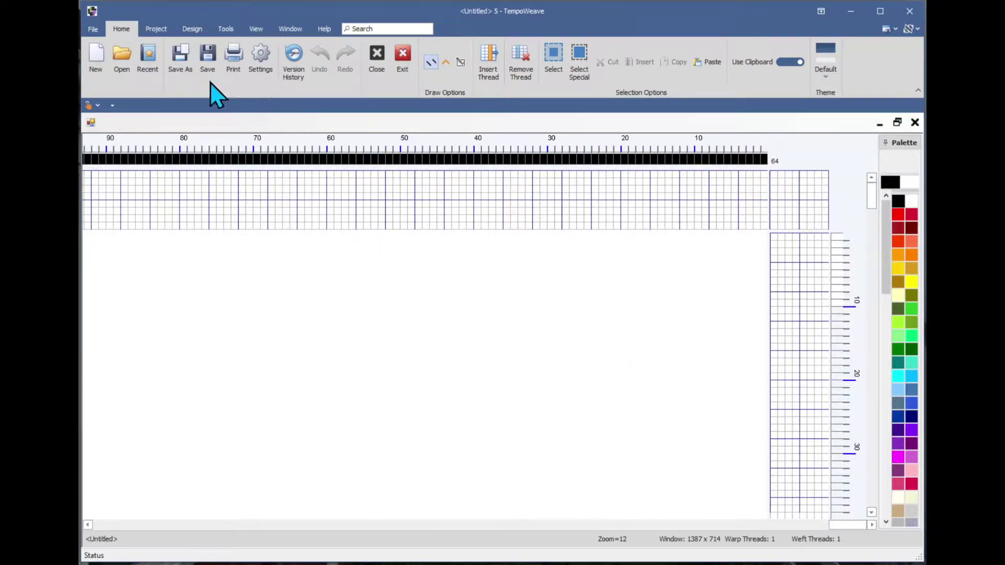
Change Project Information to 2 shafts and 2 treadles and save the setting.
click(156, 29)
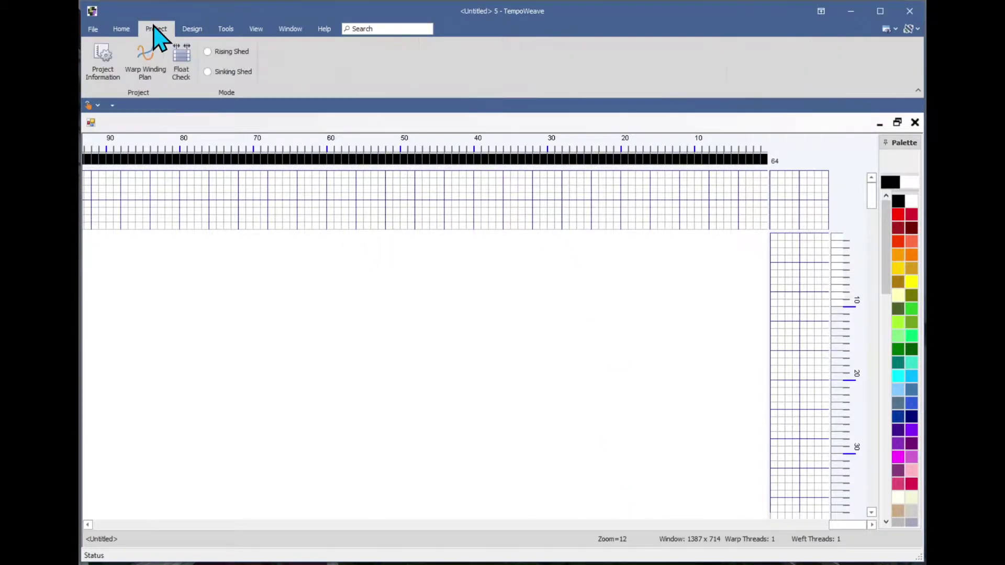
click(109, 79)
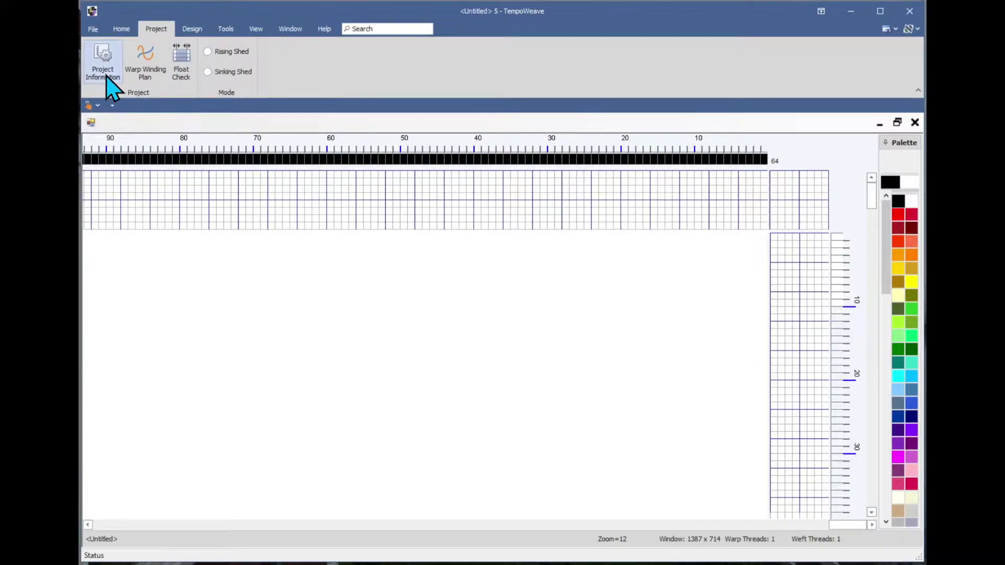
double_click(437, 229)
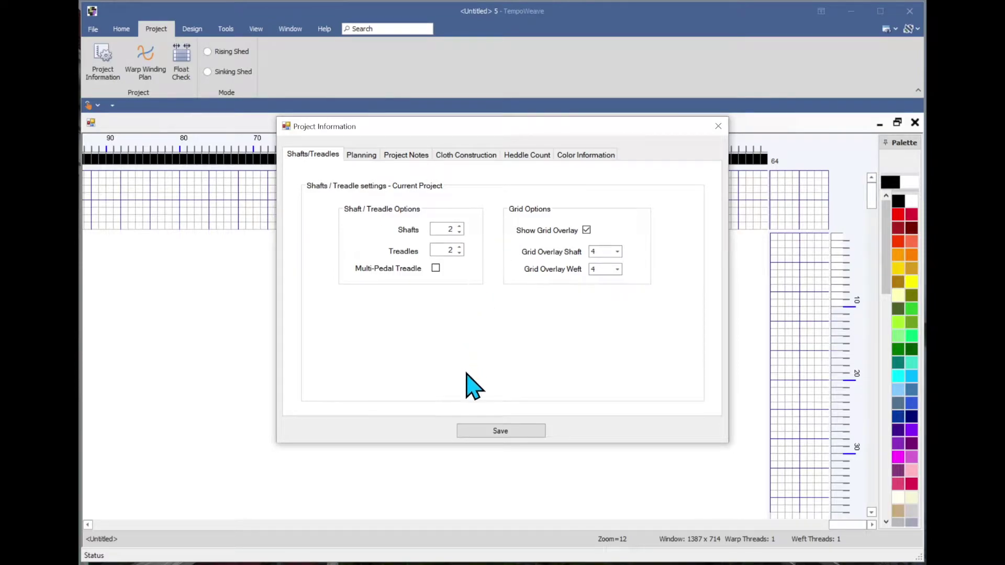
click(490, 430)
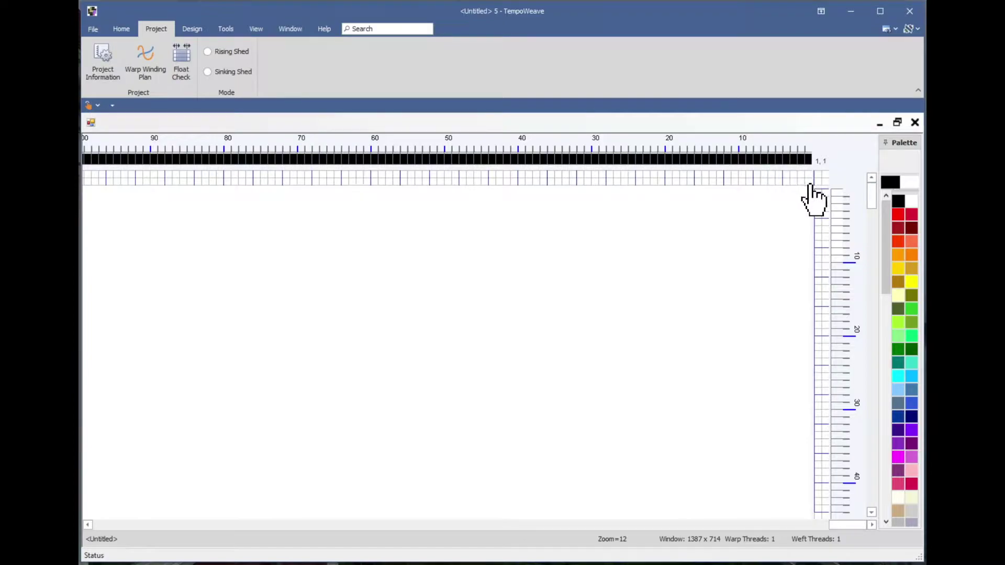
Thread alternating shaft 1 and 2 blocks, then Mirror ALL into a symmetrical 43-end warp.
drag(810, 180, 651, 180)
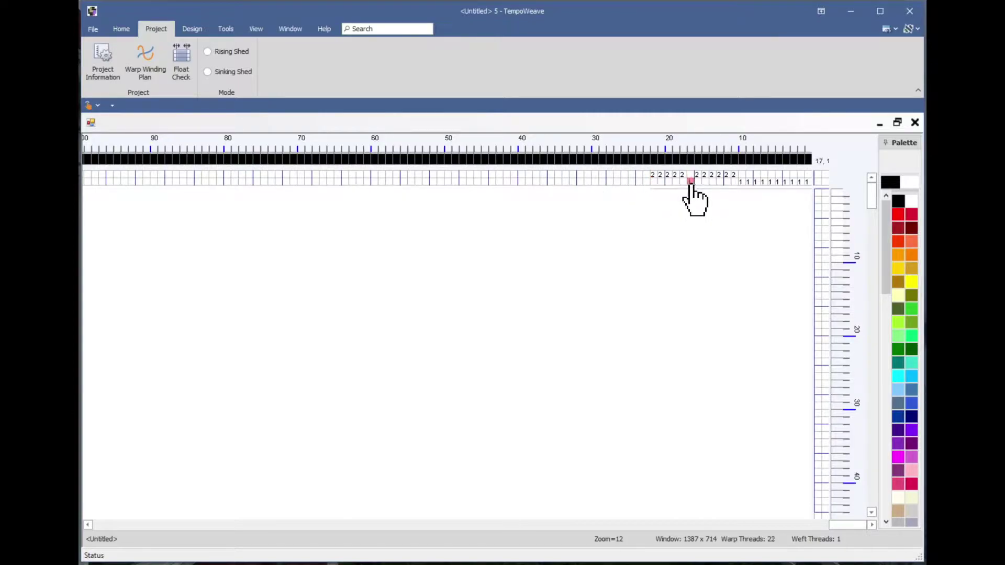
click(192, 30)
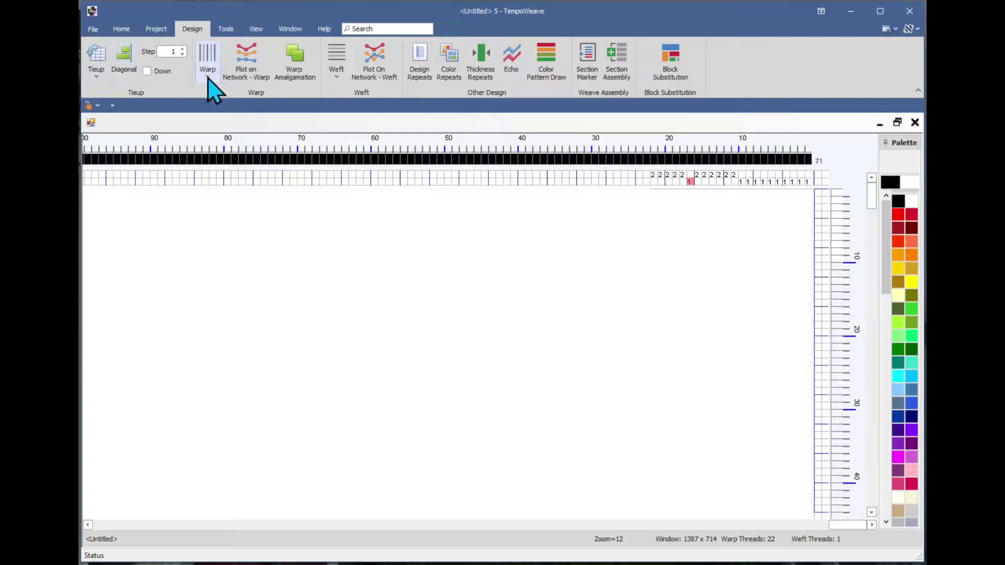
click(209, 78)
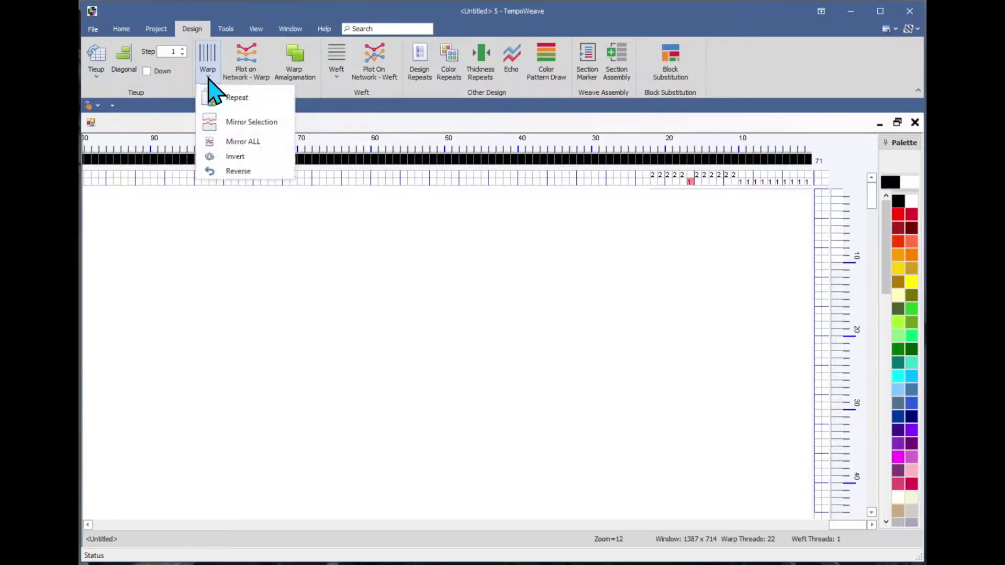
click(229, 142)
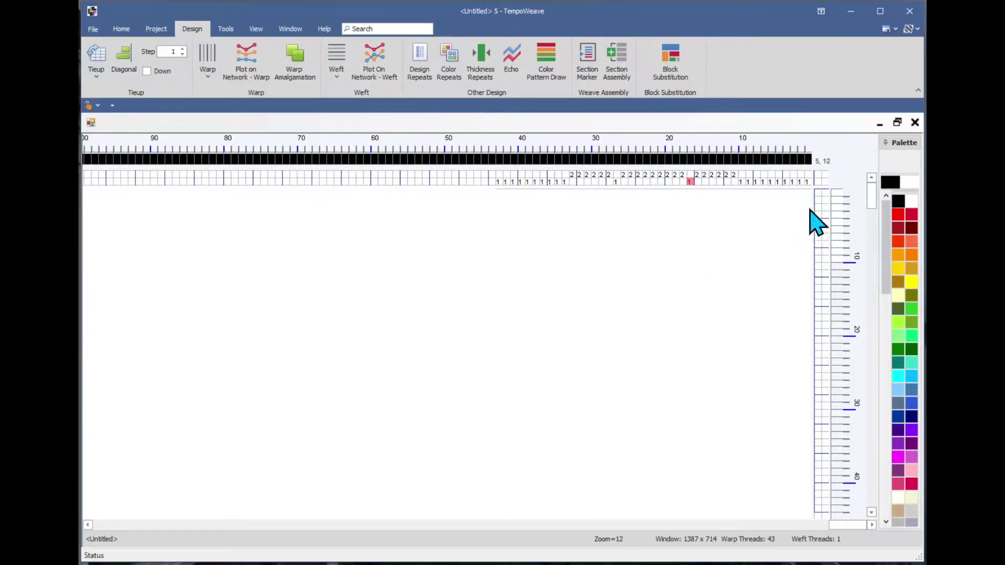
click(819, 182)
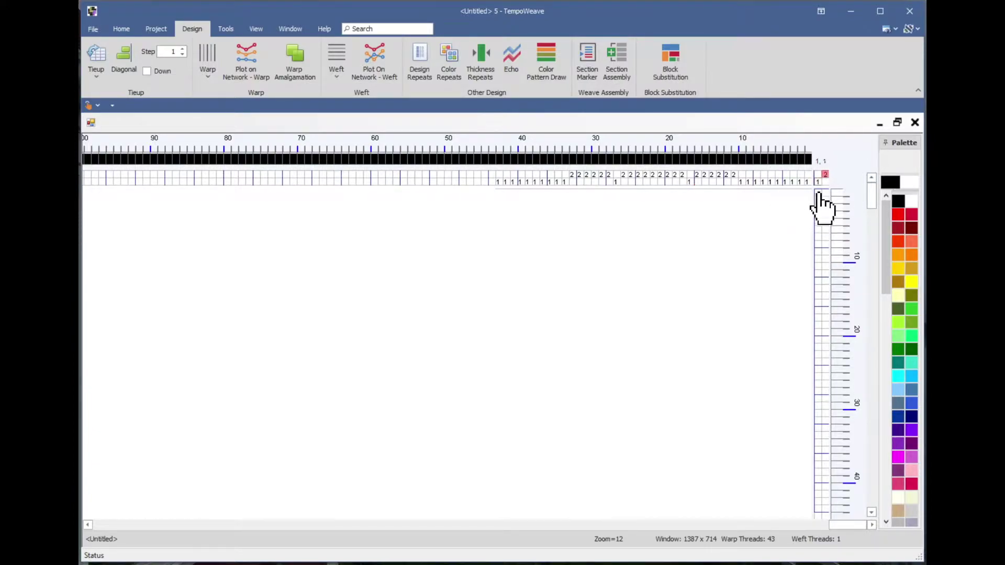
Treadle tromp as writ to produce a 43-pick block drawdown.
click(226, 29)
click(134, 66)
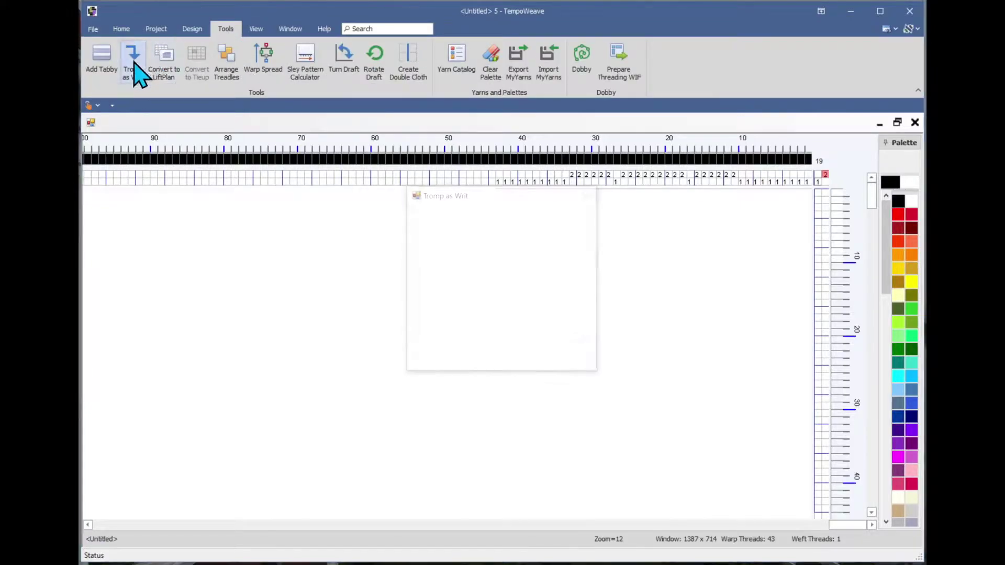
click(463, 361)
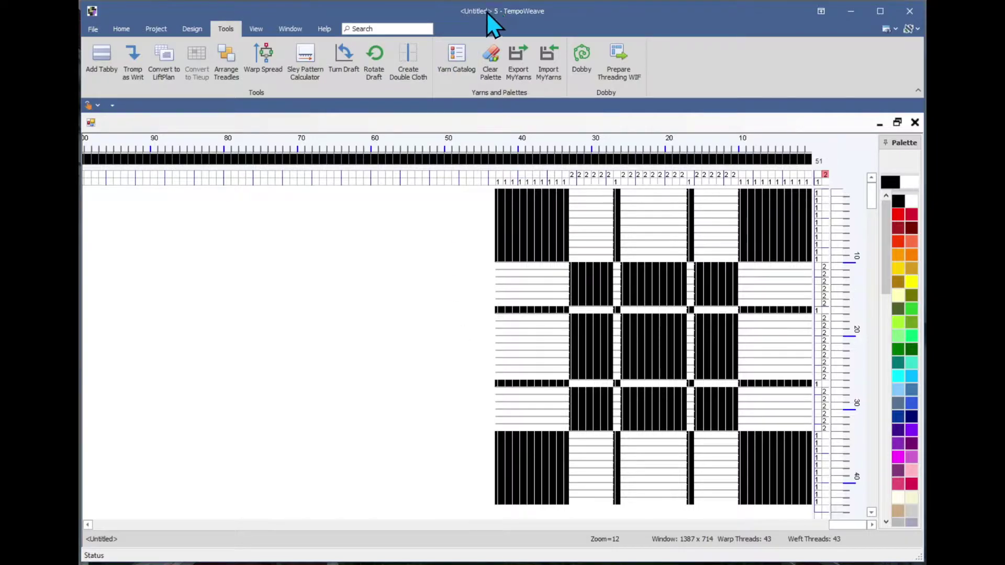
click(92, 29)
Save the profile as a WIF file named ProfileA in the ProfileTest folder.
click(105, 149)
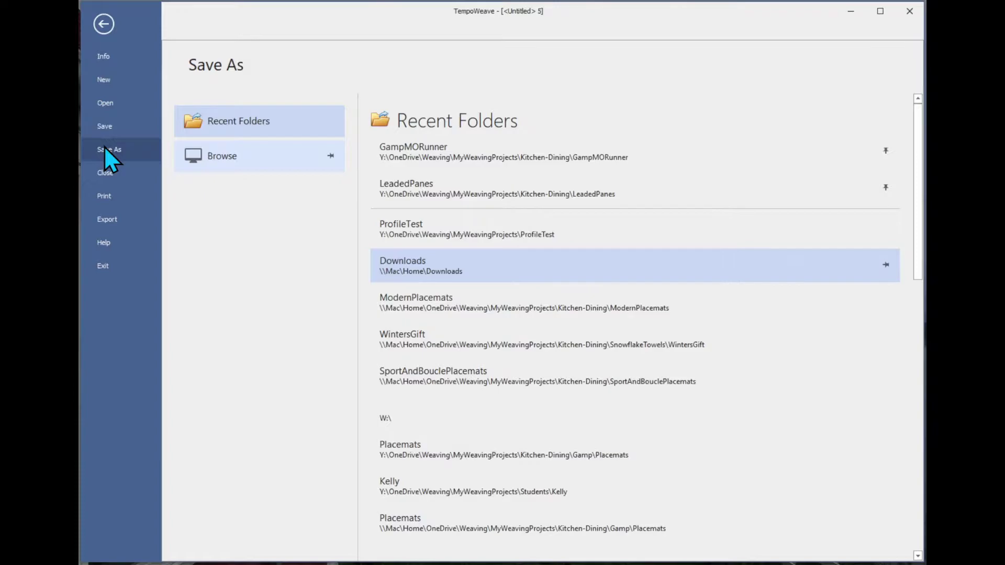
click(440, 227)
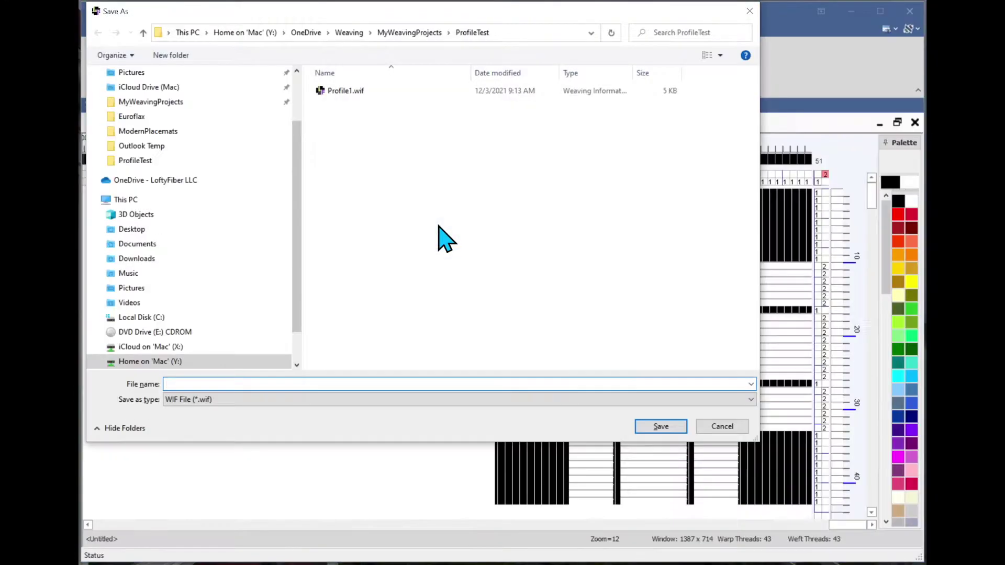
text(P)
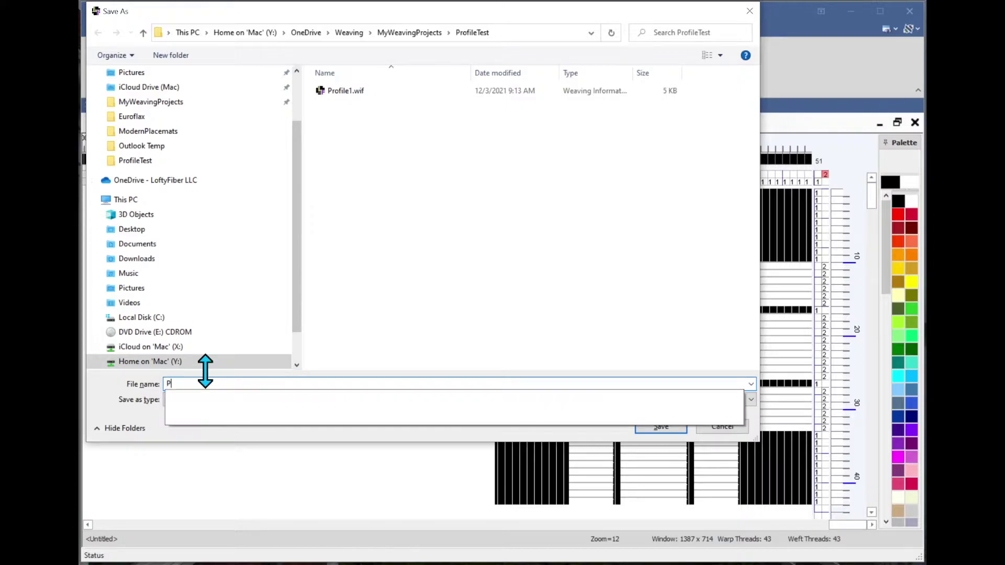
text(rofileA)
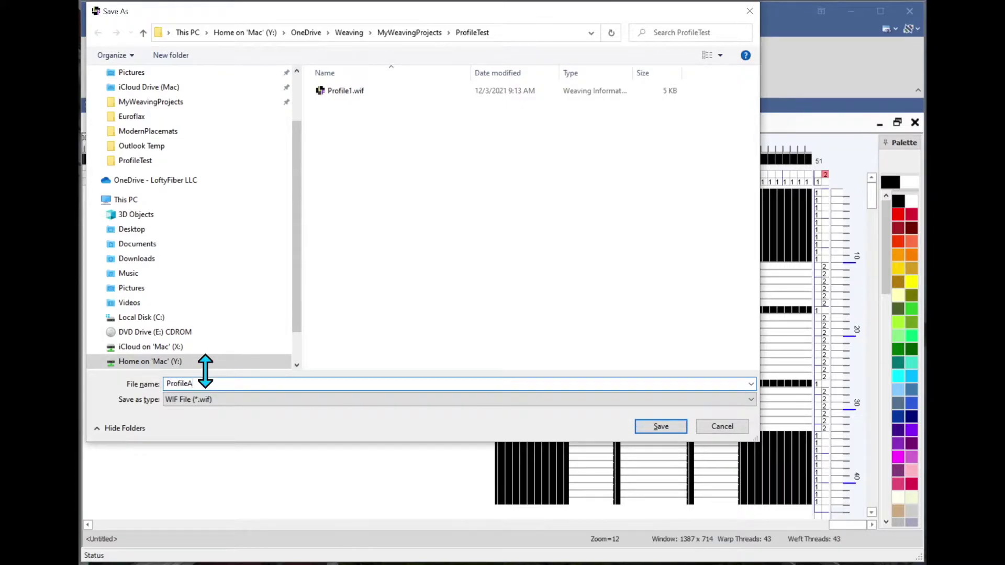
click(667, 425)
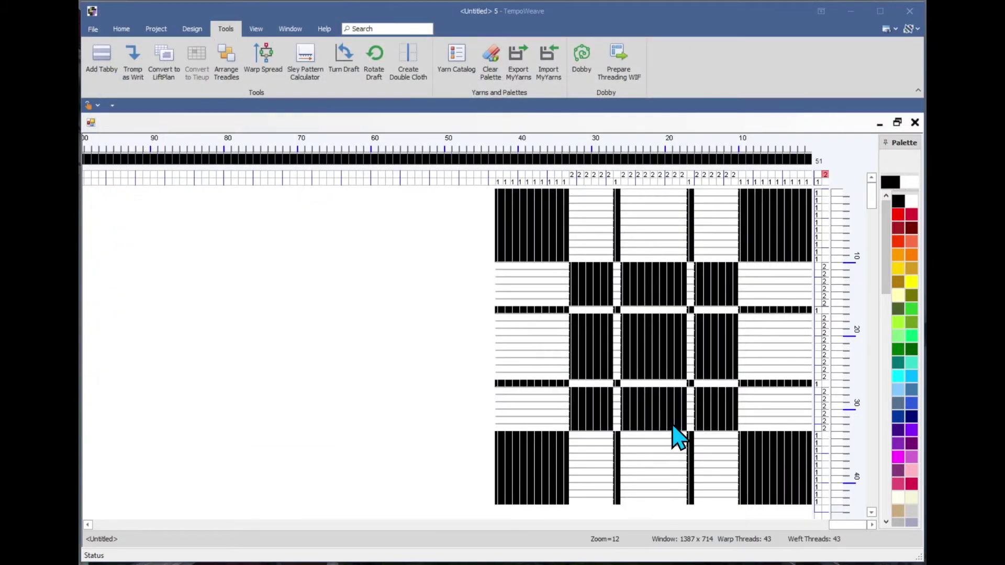
Choose the Turned Twill block substitution template and generate a 172-thread draft from it.
click(192, 29)
click(666, 63)
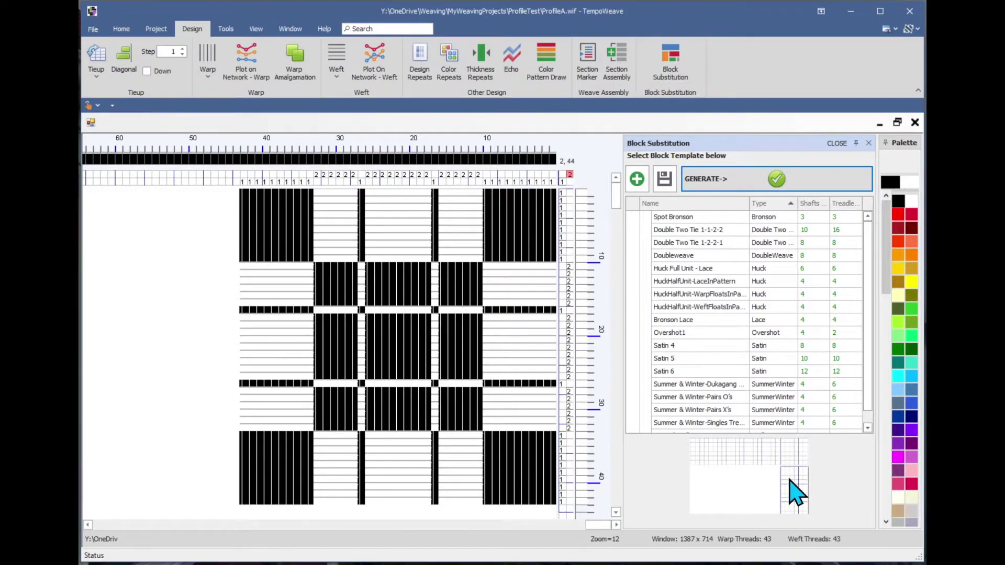
scroll(795, 346, down, 1)
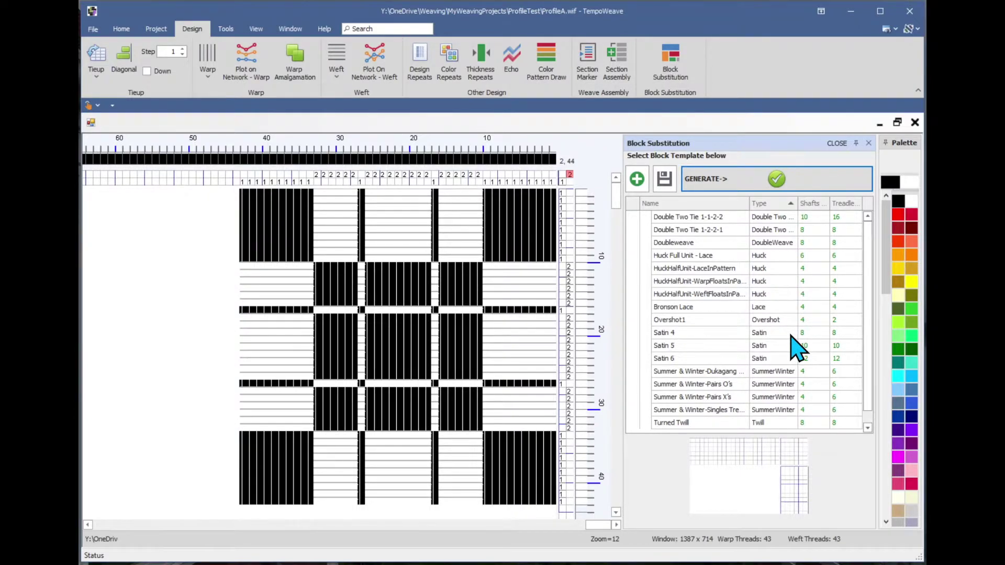
scroll(797, 348, up, 1)
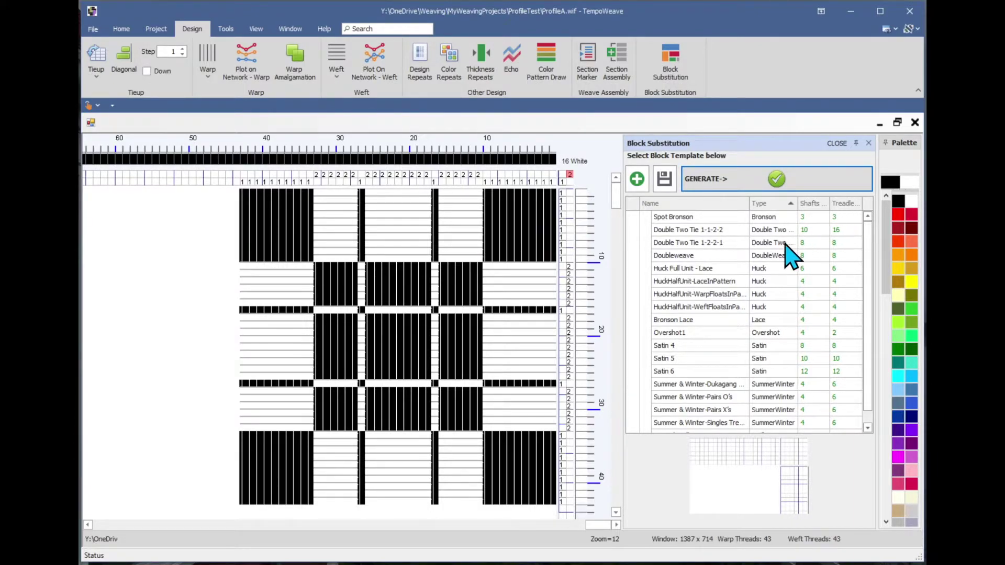
scroll(763, 308, down, 1)
click(670, 424)
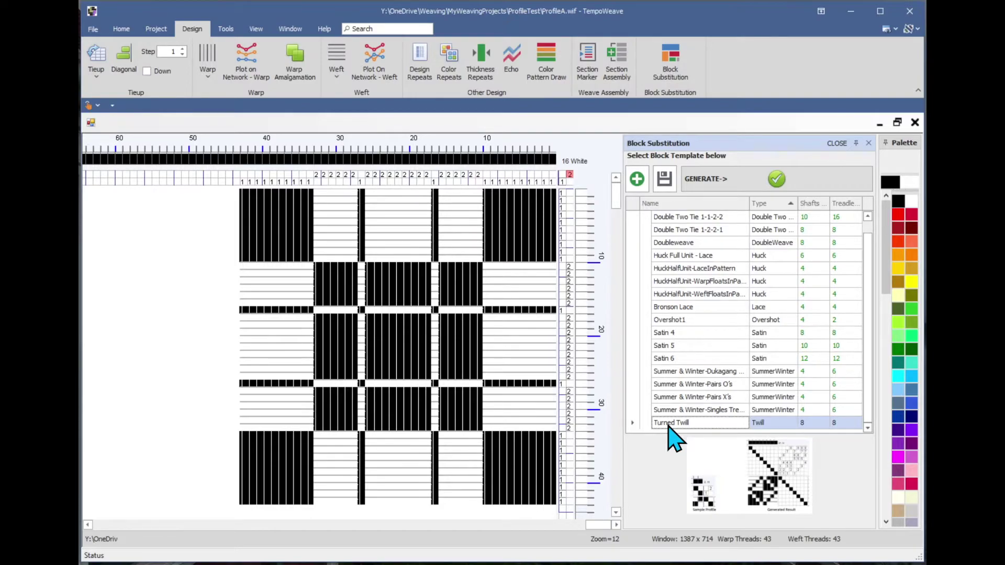
click(777, 180)
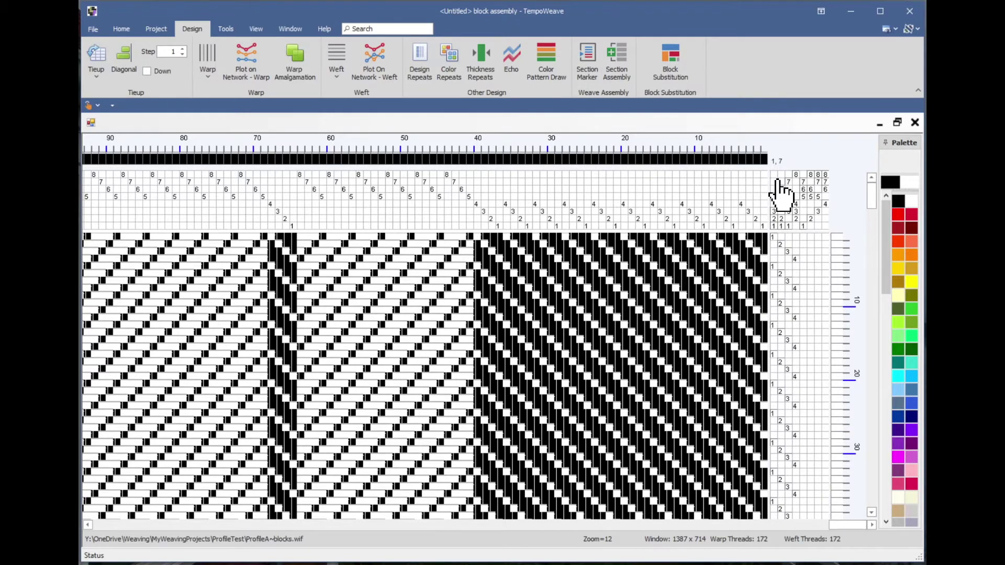
Zoom out to see the full 172-thread turned-twill checkerboard of warp- and weft-faced blocks.
scroll(780, 193, down, 7)
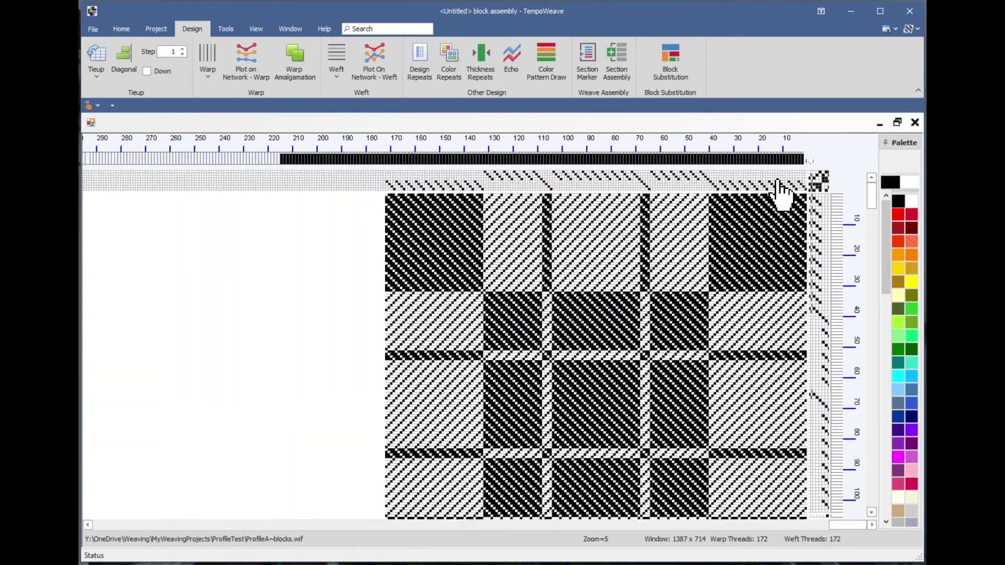
scroll(780, 193, down, 2)
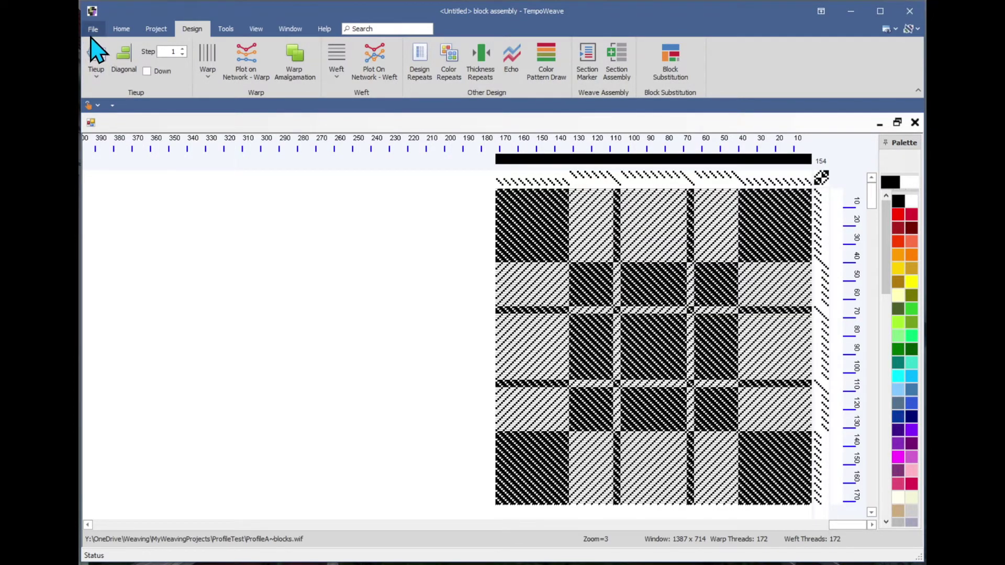
Close the twill draft and generate a 215-thread Satin 5 block draft from ProfileA.
click(914, 123)
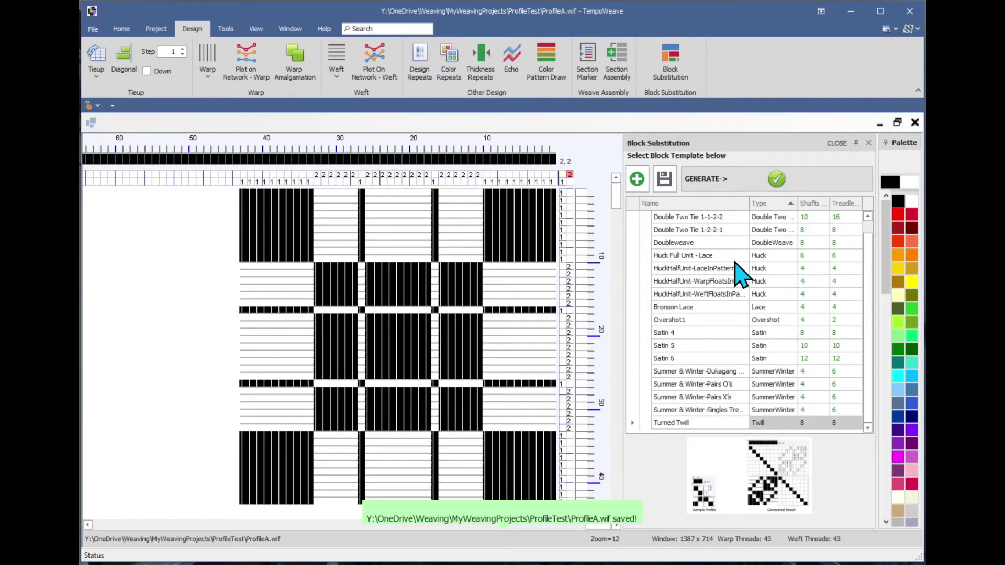
click(674, 349)
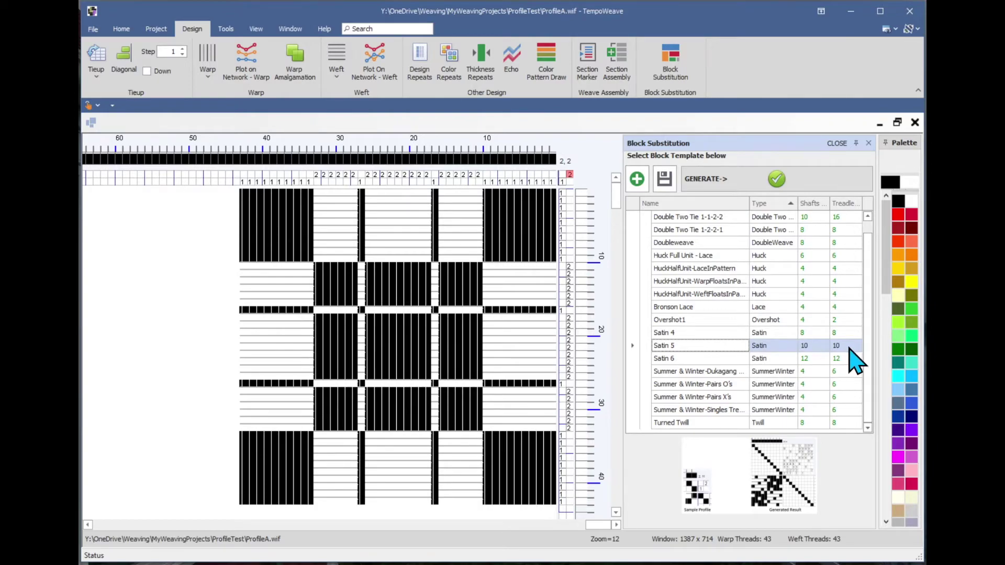
click(777, 179)
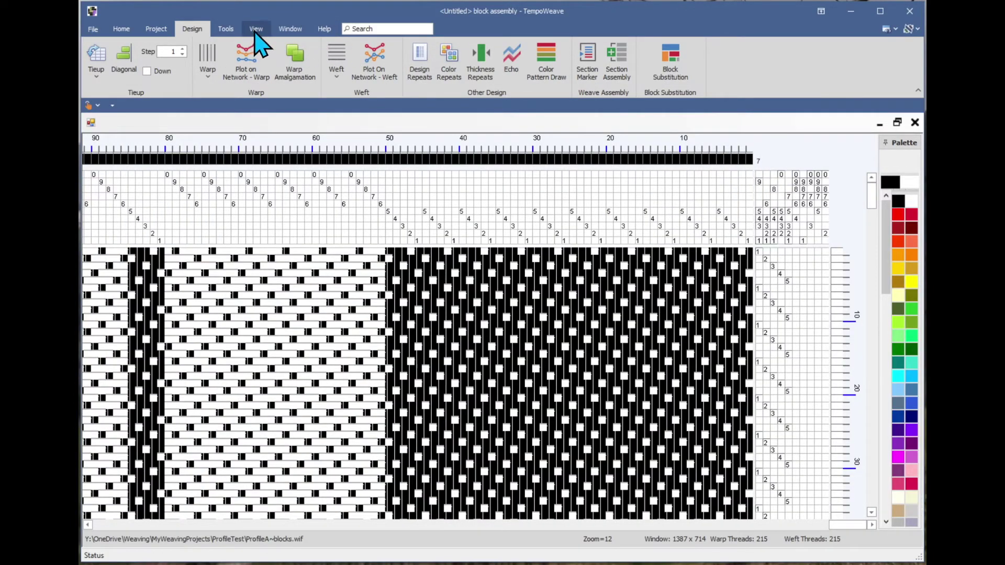
Preview the Satin 5 draft in Cloth View, then close the Cloth Viewer.
click(255, 30)
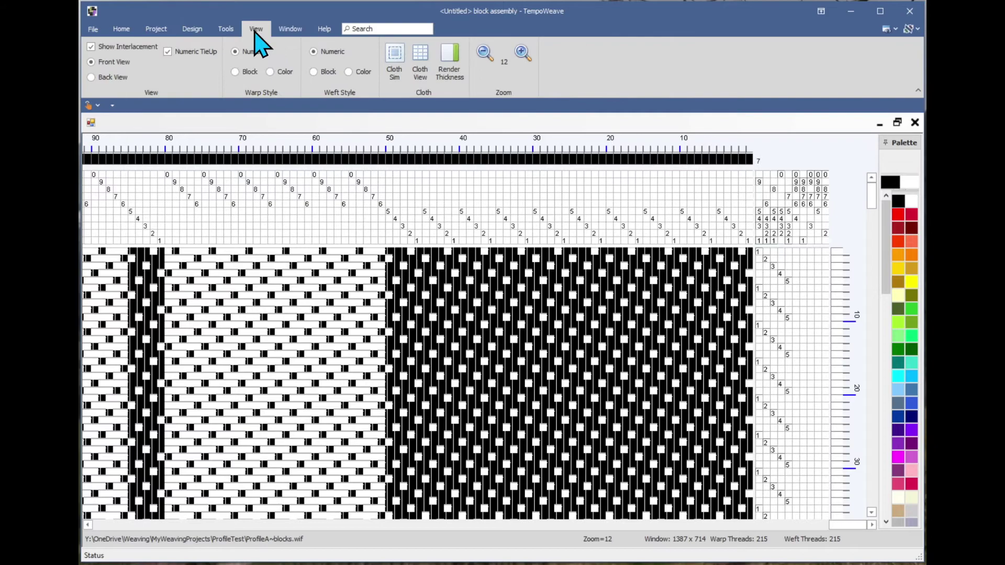
click(421, 68)
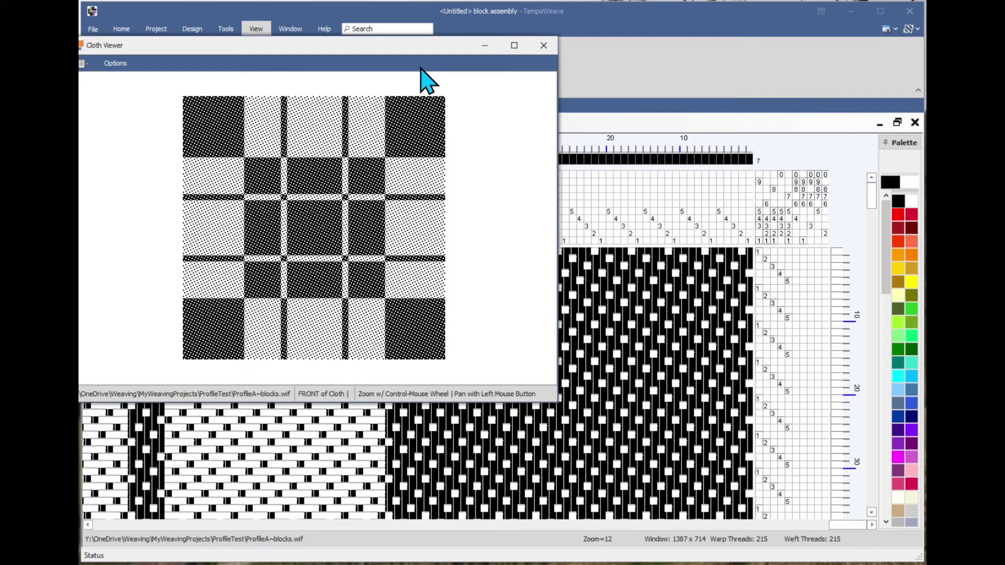
click(544, 46)
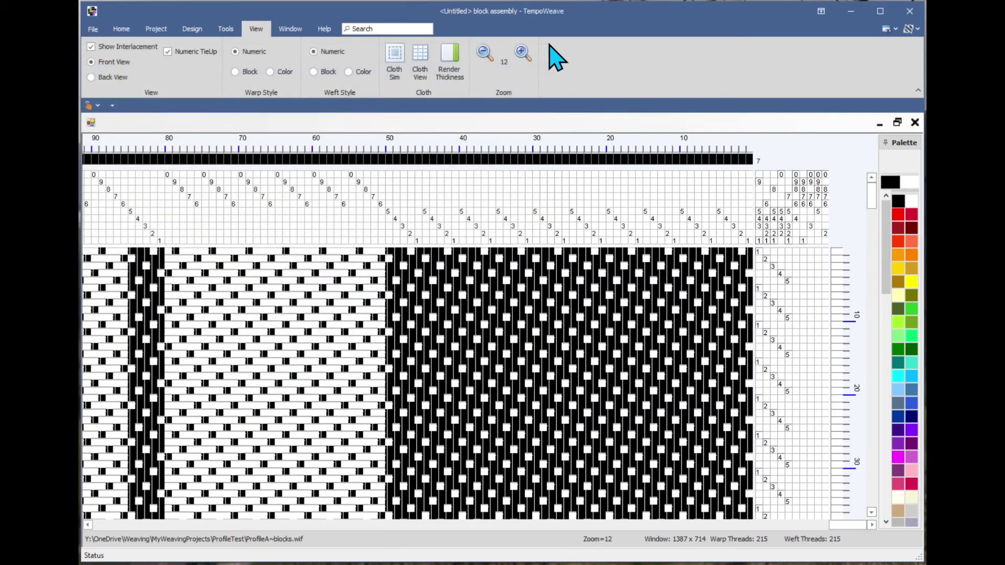
Close the satin draft and generate a 430-thread Huck Full Unit - Lace draft.
click(915, 123)
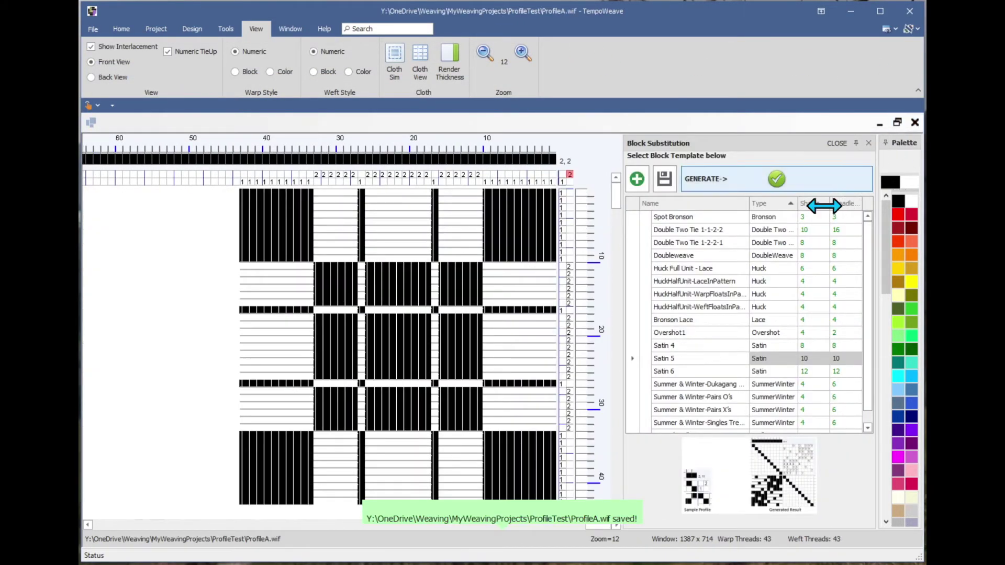
click(671, 269)
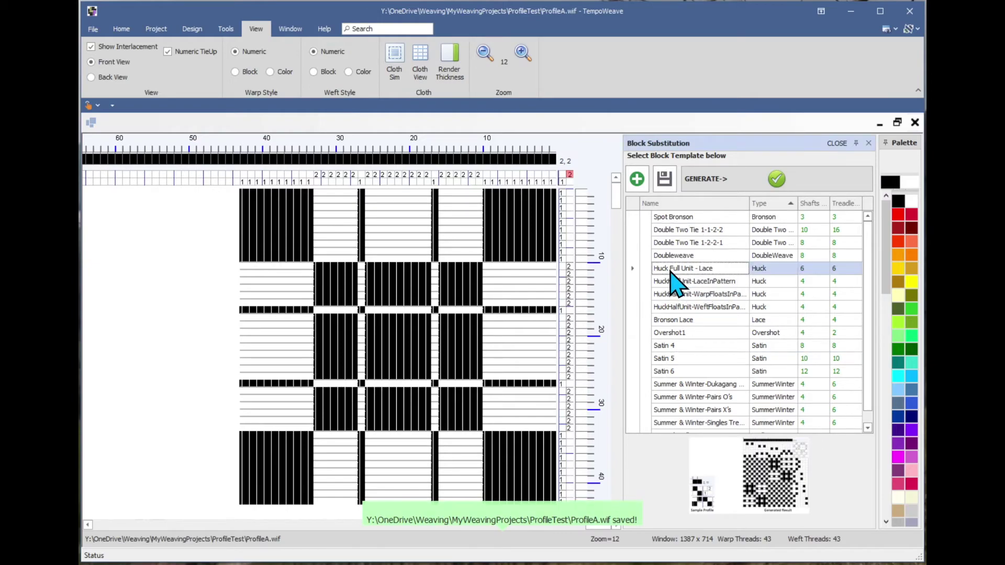
click(777, 179)
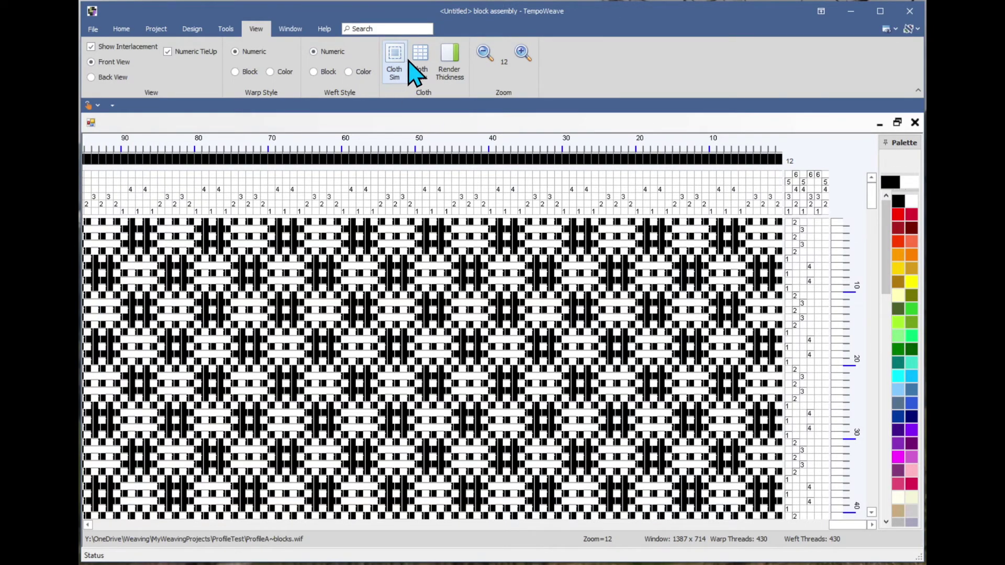
Preview the huck lace draft as cloth, then close the viewer and the draft window.
click(419, 62)
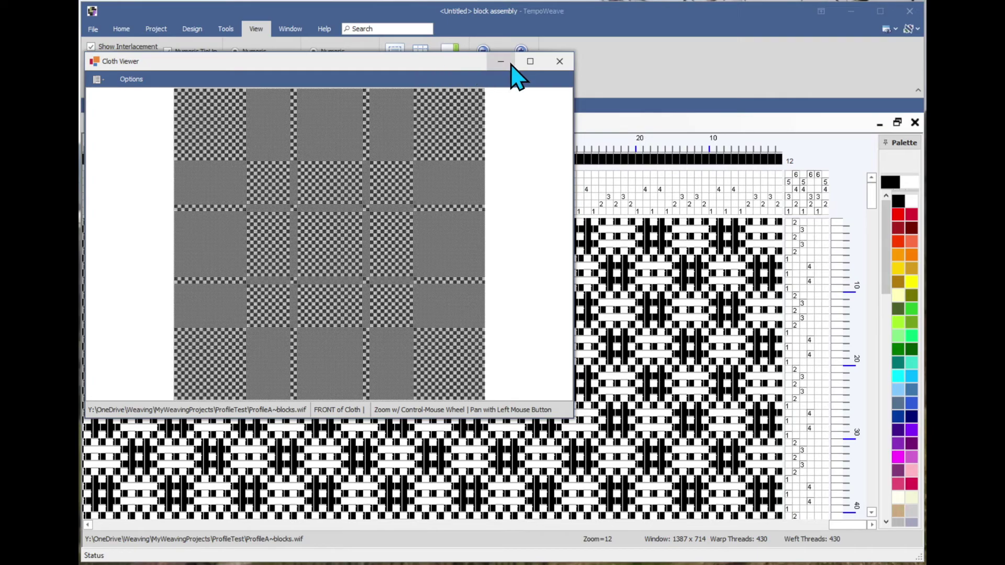
click(559, 61)
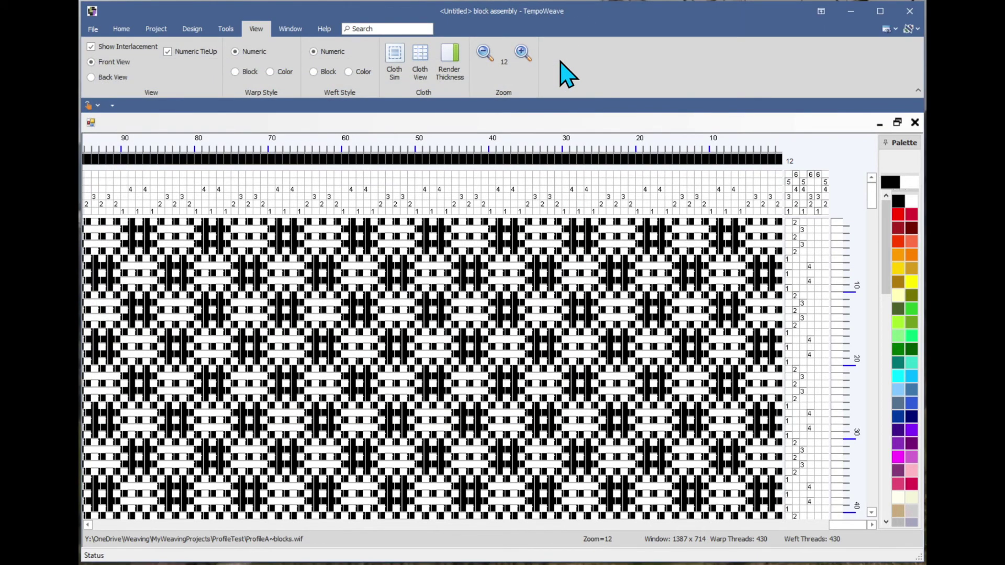
click(915, 123)
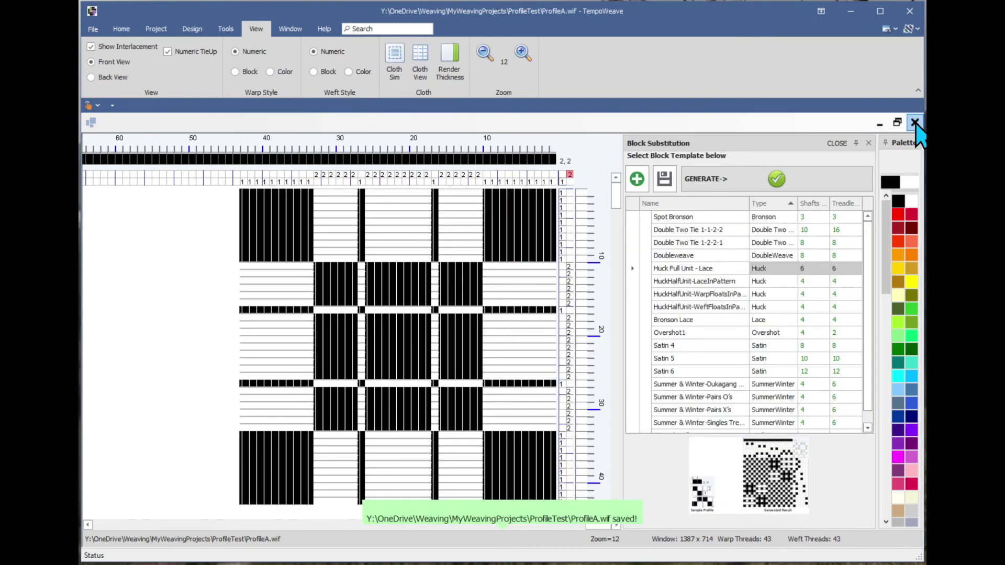